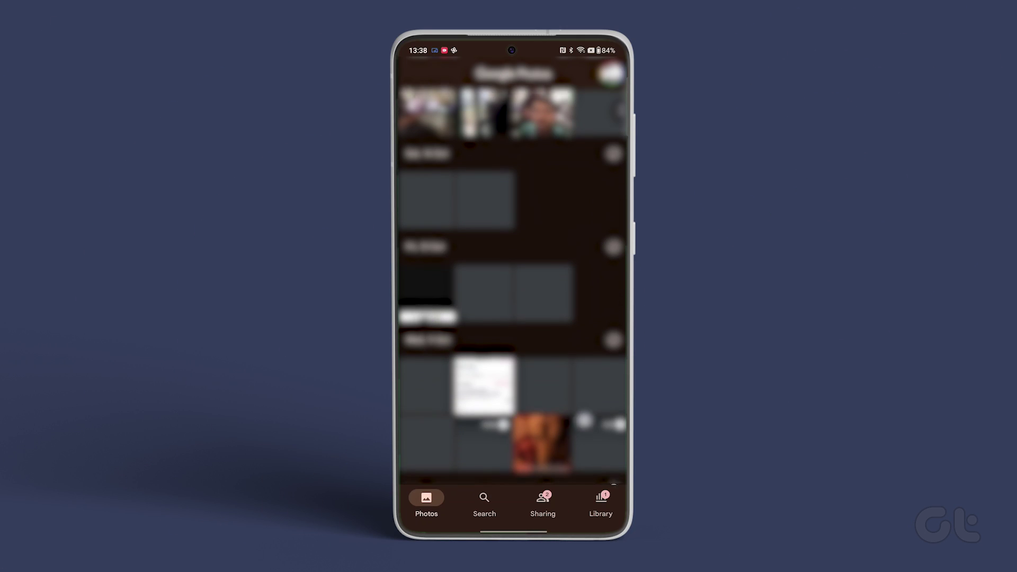
pyautogui.scroll(-5, 513, 271)
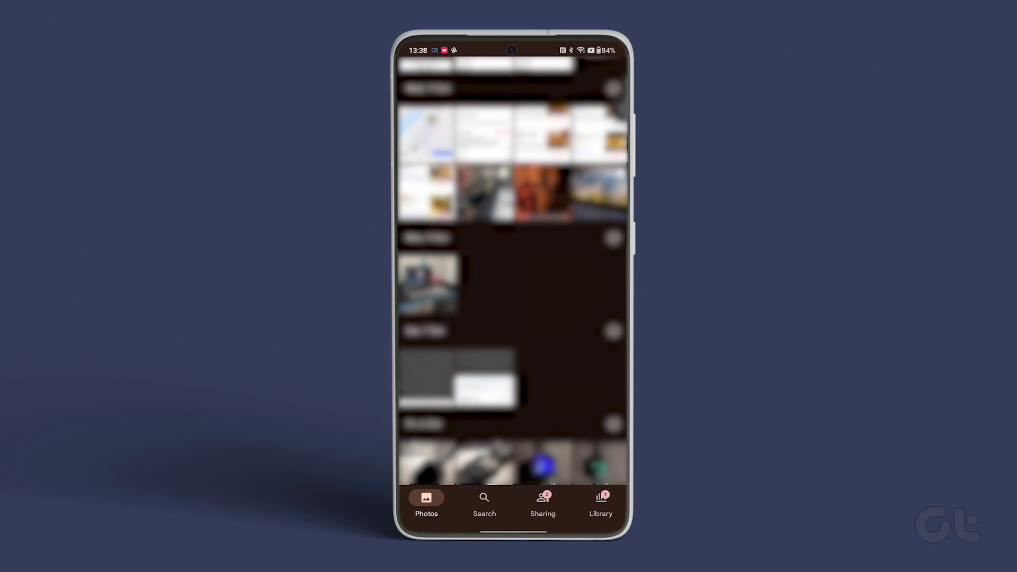
# Step: Open the video in Google Photos to view its 141 MB file size
pyautogui.click(428, 284)
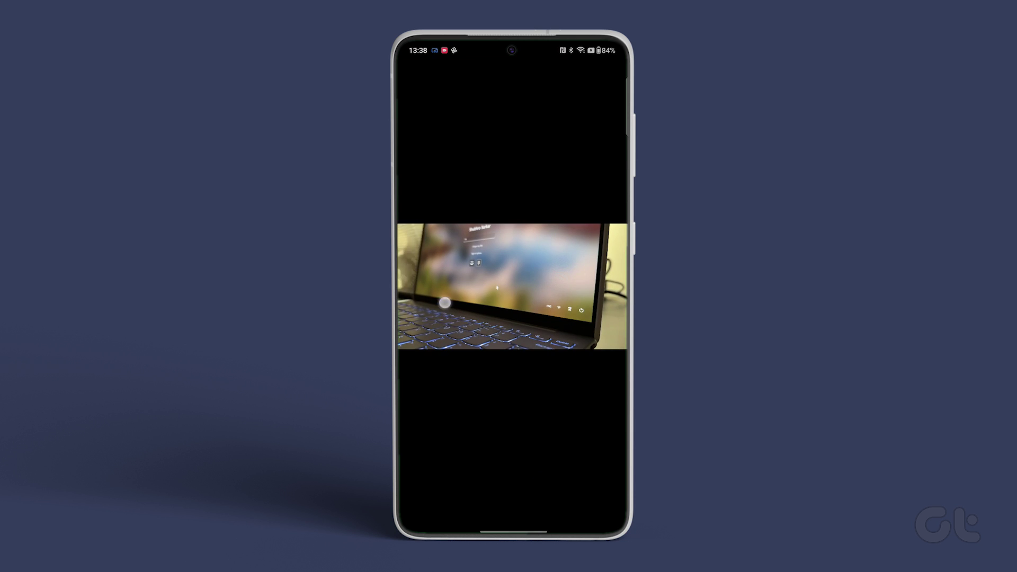
pyautogui.scroll(-5, 514, 318)
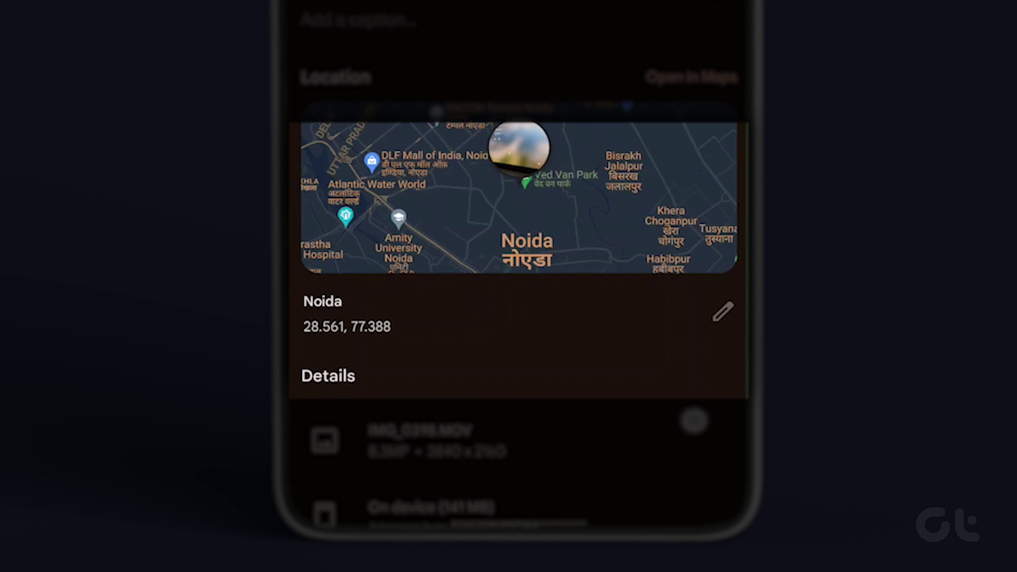
pyautogui.scroll(-3, 693, 421)
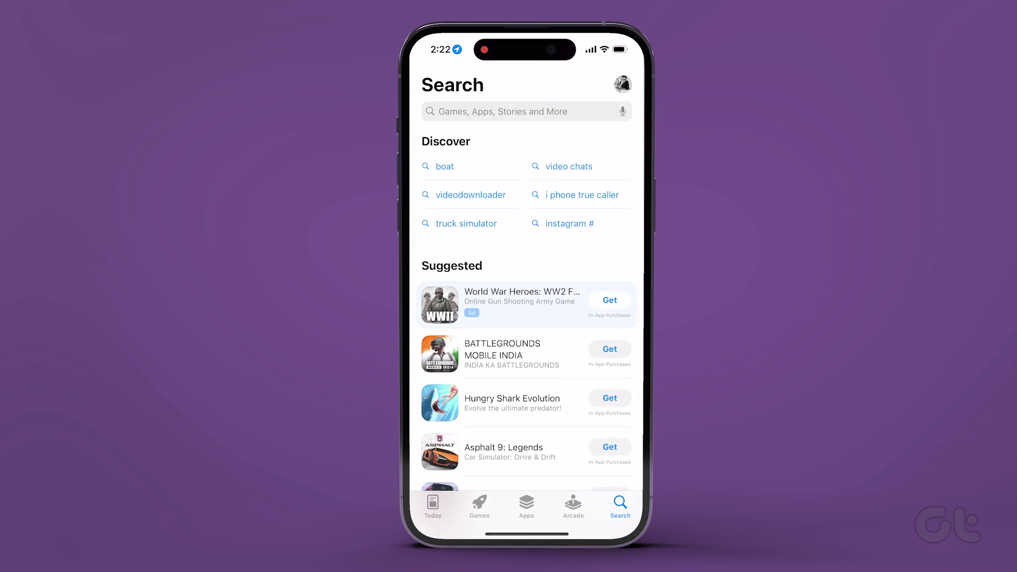
# Step: Start an App Store search for WhatsApp, entering the query 'wha'
pyautogui.click(502, 112)
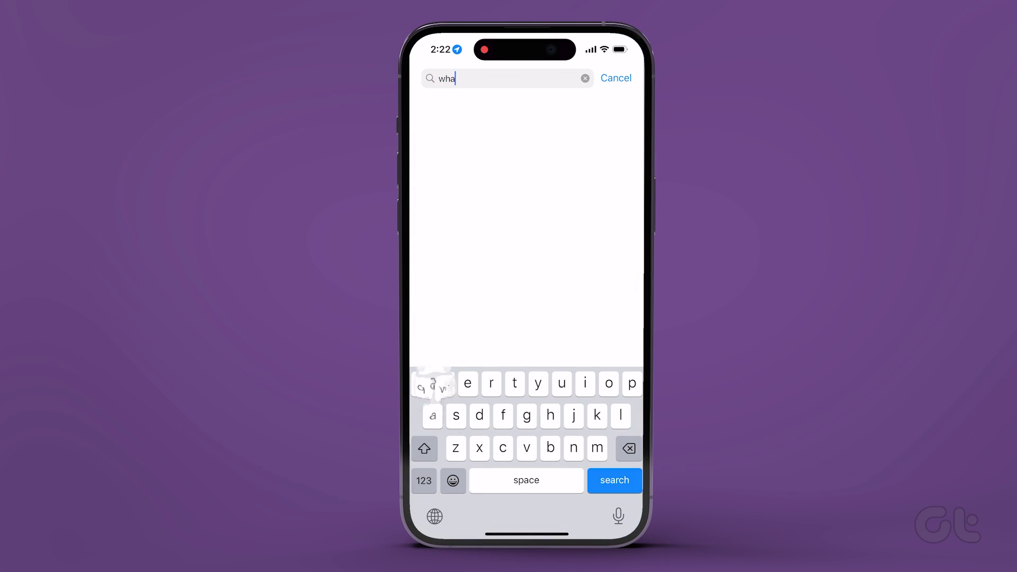